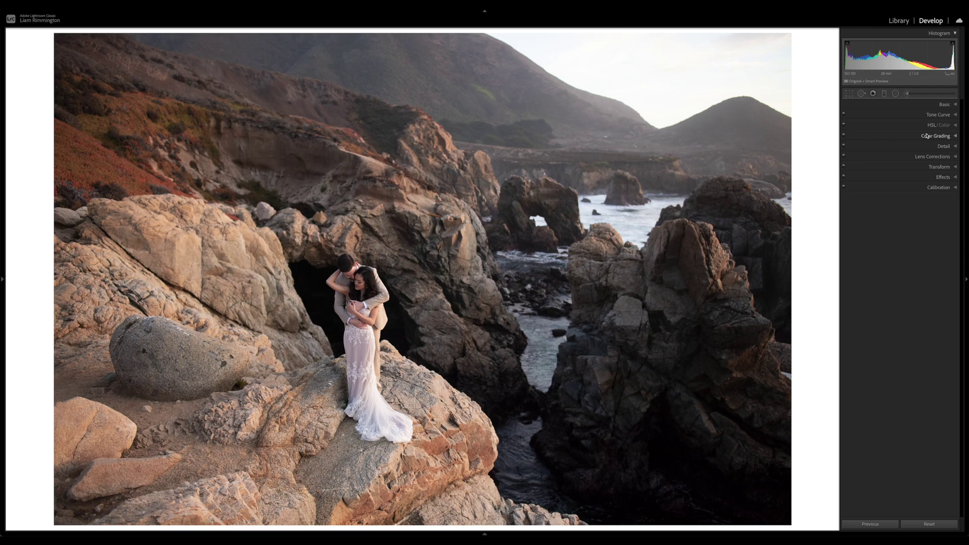
Step: Expand the Color Grading panel and switch to the single Shadows wheel view
left_click(914, 139)
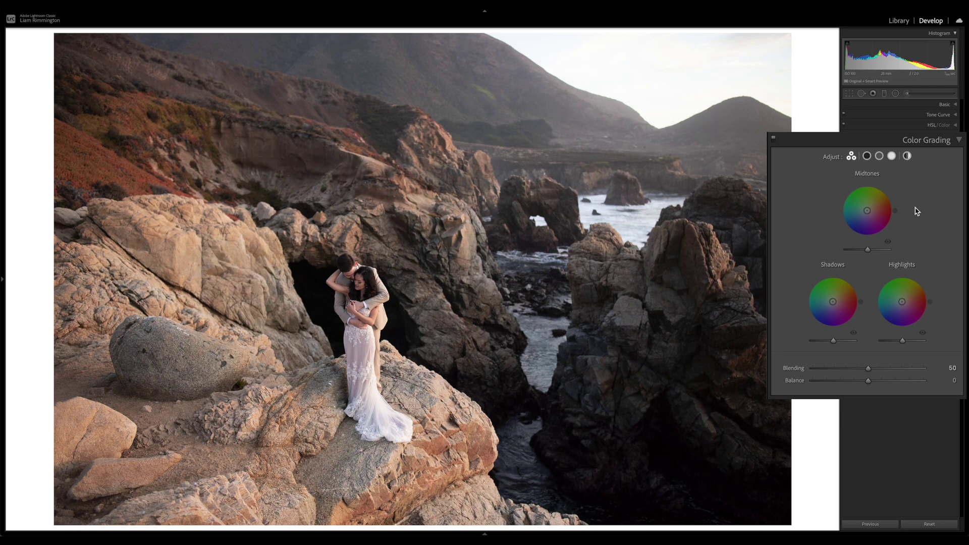
mouse_move(869, 252)
left_click(866, 156)
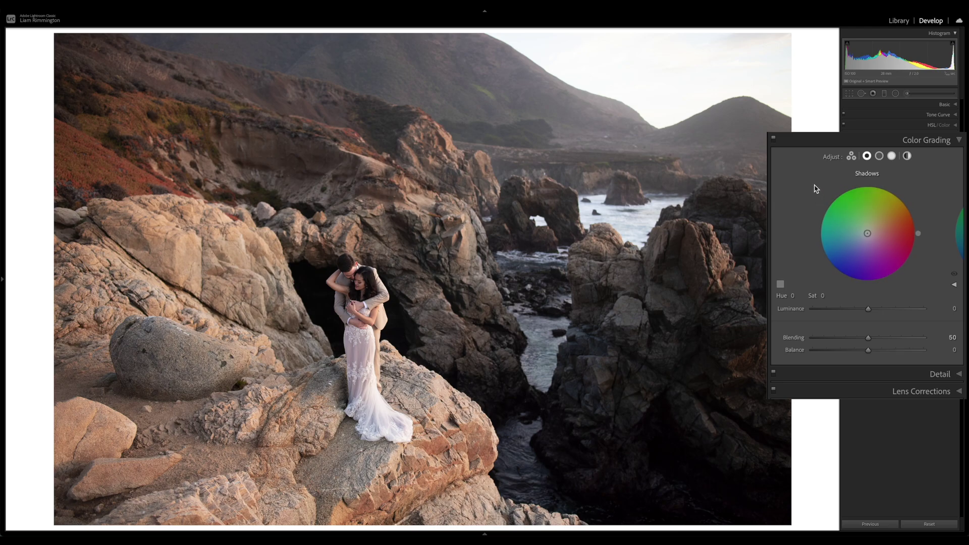
Step: Preview the Midtones, Highlights and Global wheels individually, then return to the 3-Way view
left_click(879, 156)
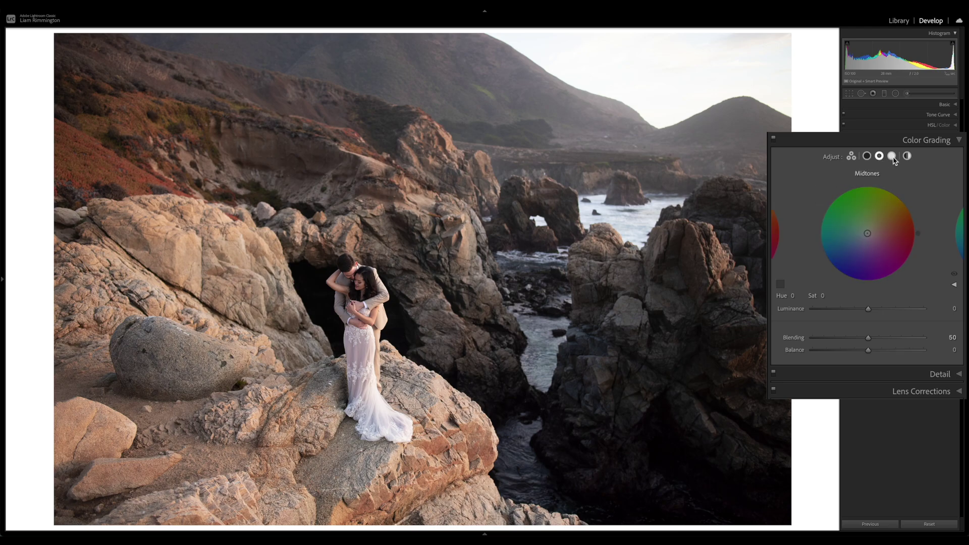
left_click(892, 157)
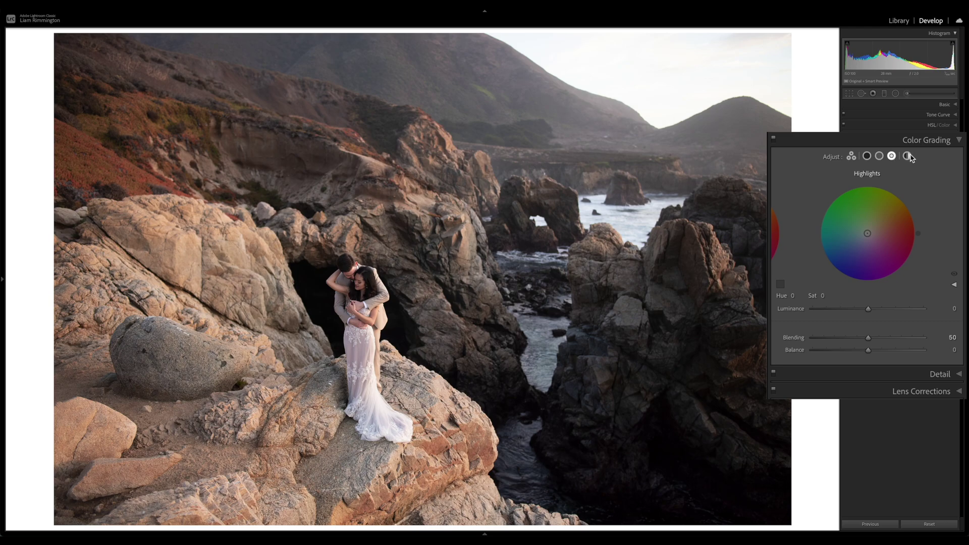
left_click(908, 156)
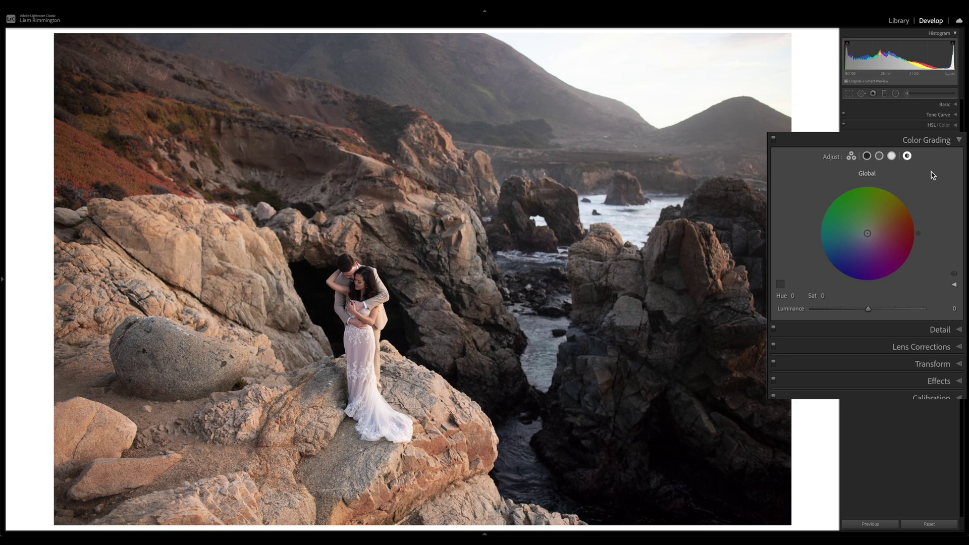
left_click(851, 156)
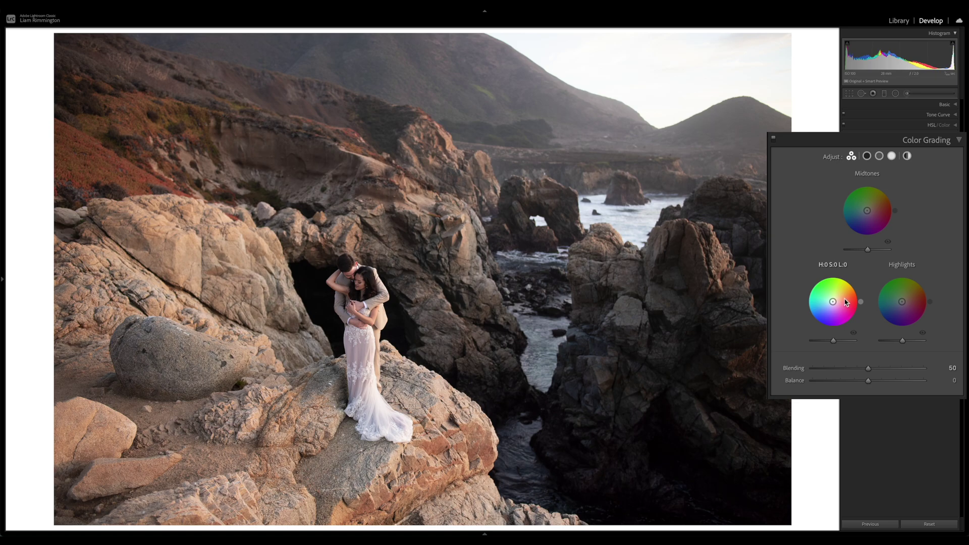
Step: Tint the shadows golden yellow-orange at hue 41, saturation 42, shown on the Shadows wheel
mouse_move(847, 302)
left_mouse_down()
mouse_move(832, 302)
mouse_move(841, 308)
mouse_move(834, 317)
mouse_move(848, 308)
mouse_move(843, 293)
left_mouse_up()
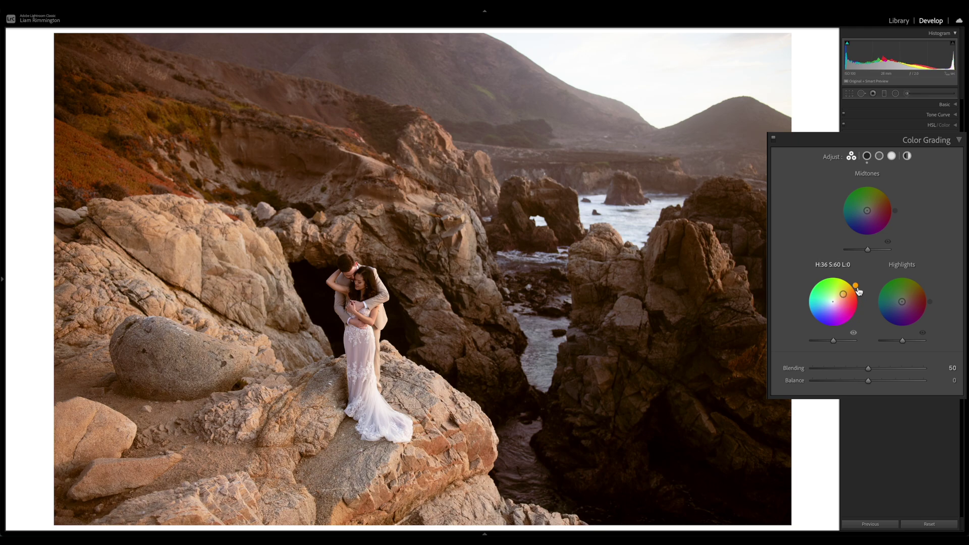
mouse_move(857, 289)
left_mouse_down()
mouse_move(842, 275)
mouse_move(815, 280)
mouse_move(854, 284)
left_mouse_up()
mouse_move(843, 295)
left_mouse_down()
mouse_move(833, 301)
mouse_move(848, 288)
mouse_move(840, 295)
left_mouse_up()
left_click(867, 156)
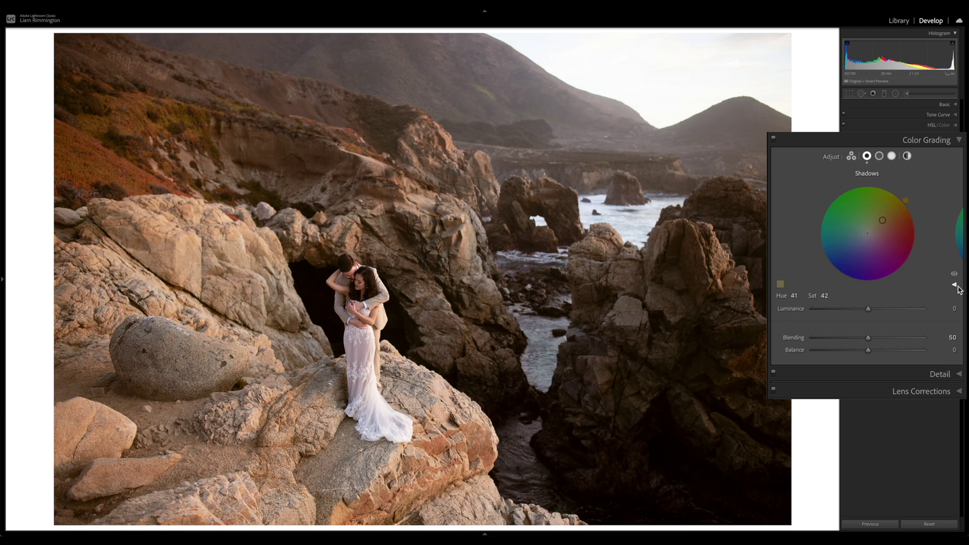
Step: Show and hide the shadow Hue/Saturation sliders, then go back to the 3-Way view
left_click(955, 286)
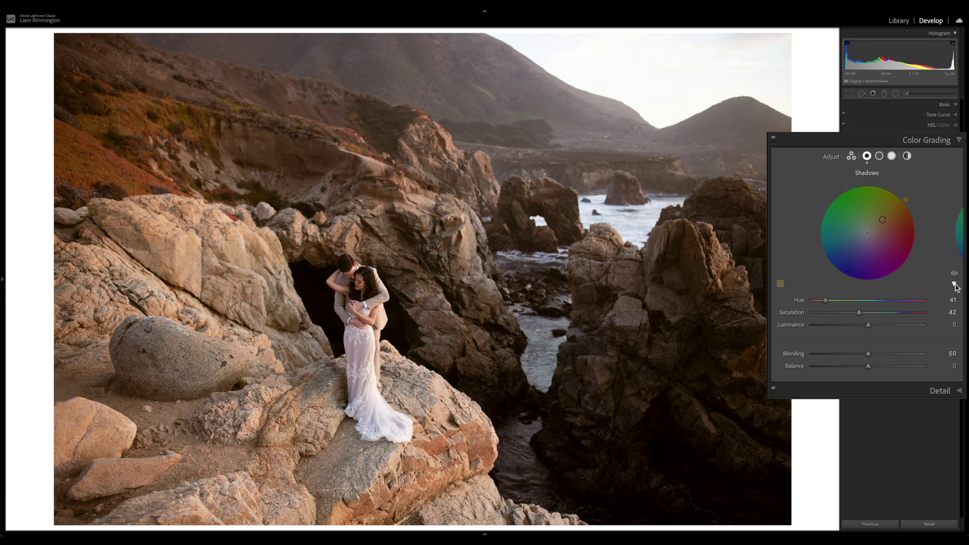
left_click(955, 287)
left_click(851, 156)
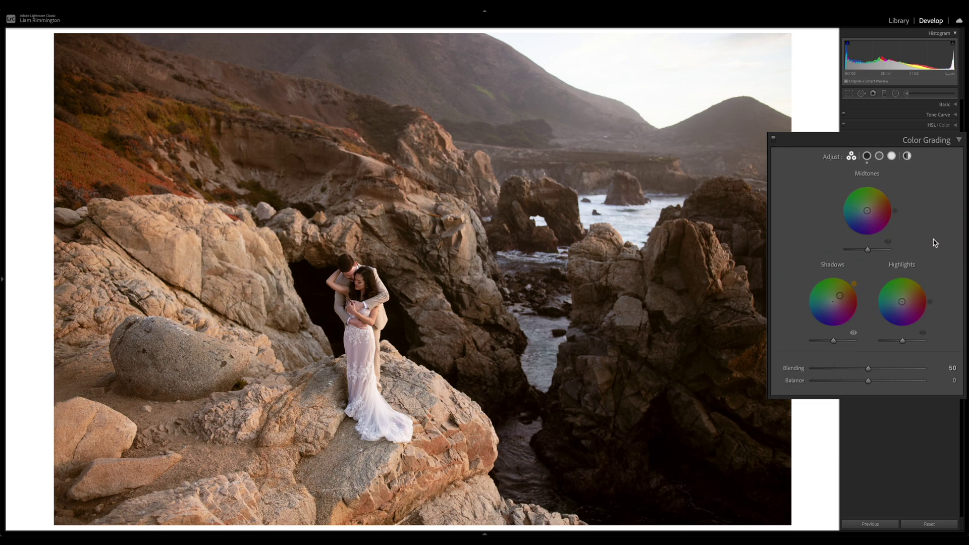
Step: Tint highlights blue (hue 222, saturation 40), brighten midtones, darken shadows and highlights (-42)
left_click_drag(902, 302, 890, 313)
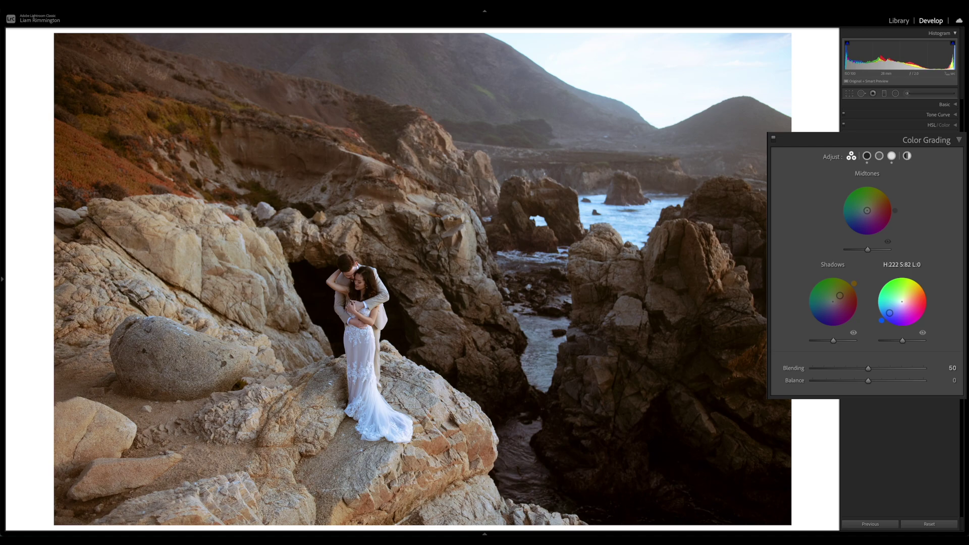
left_click_drag(890, 313, 896, 307)
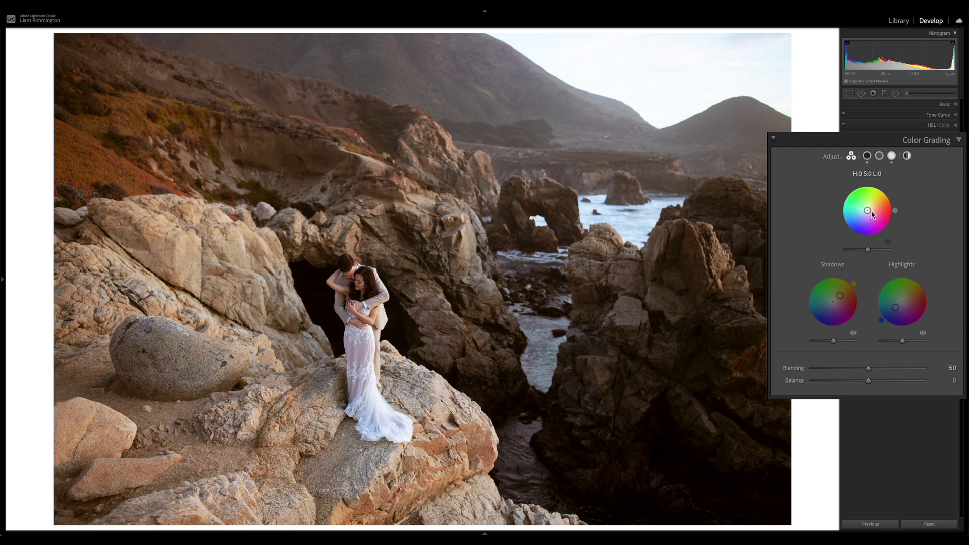
mouse_move(870, 250)
left_mouse_down()
mouse_move(883, 249)
mouse_move(856, 252)
mouse_move(877, 254)
left_mouse_up()
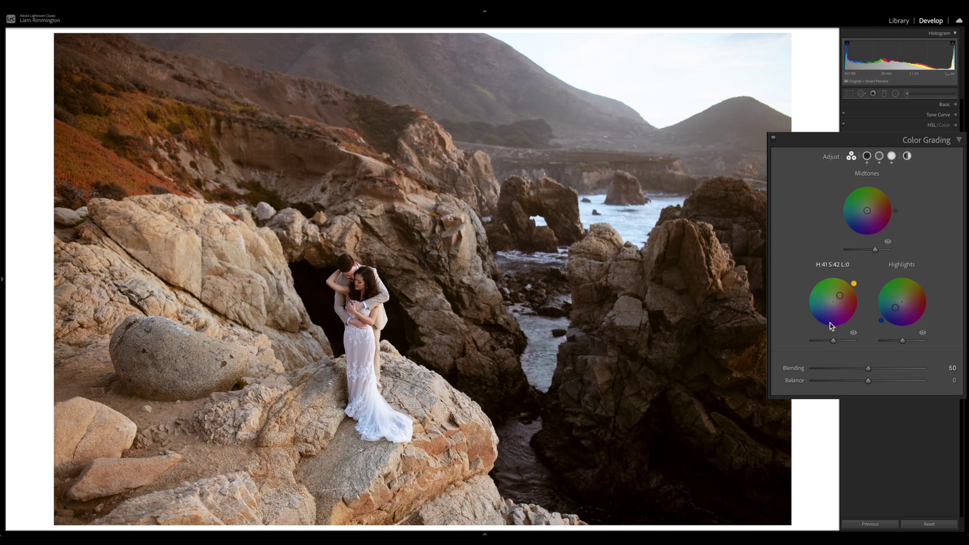
left_click_drag(836, 340, 827, 343)
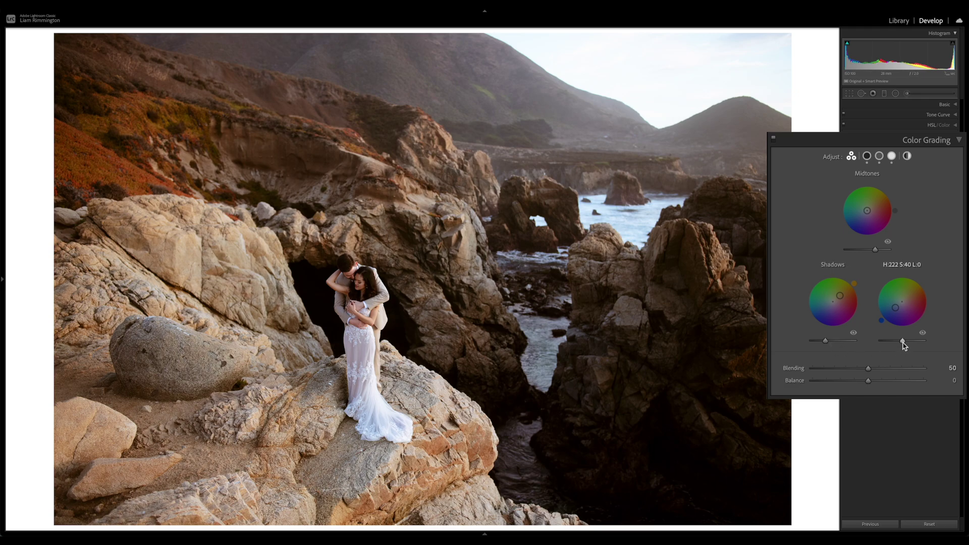
left_click_drag(904, 343, 895, 344)
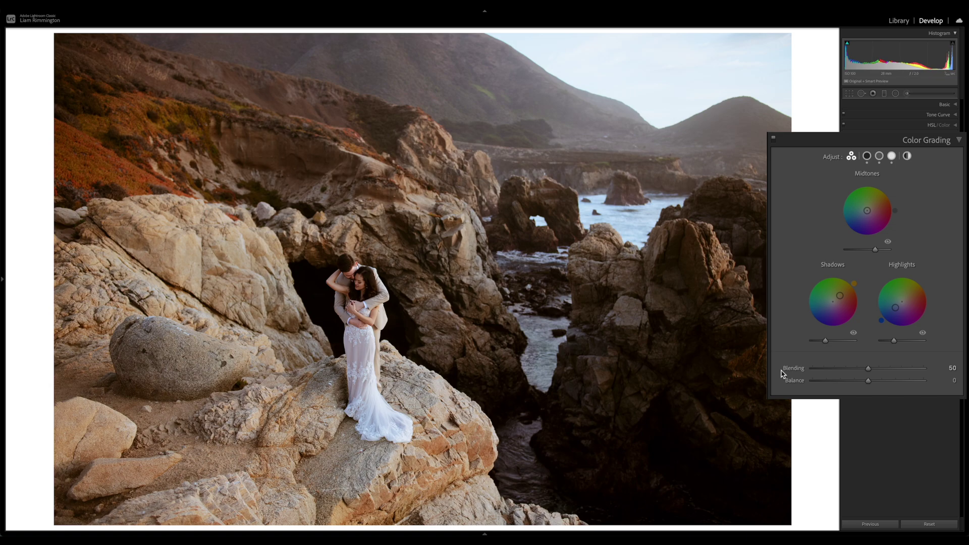
Step: Set Blending to 63 and Balance to -9, and ease shadow saturation to 33
mouse_move(868, 369)
left_mouse_down()
mouse_move(823, 368)
mouse_move(913, 372)
mouse_move(881, 372)
left_mouse_up()
left_click_drag(872, 386, 855, 386)
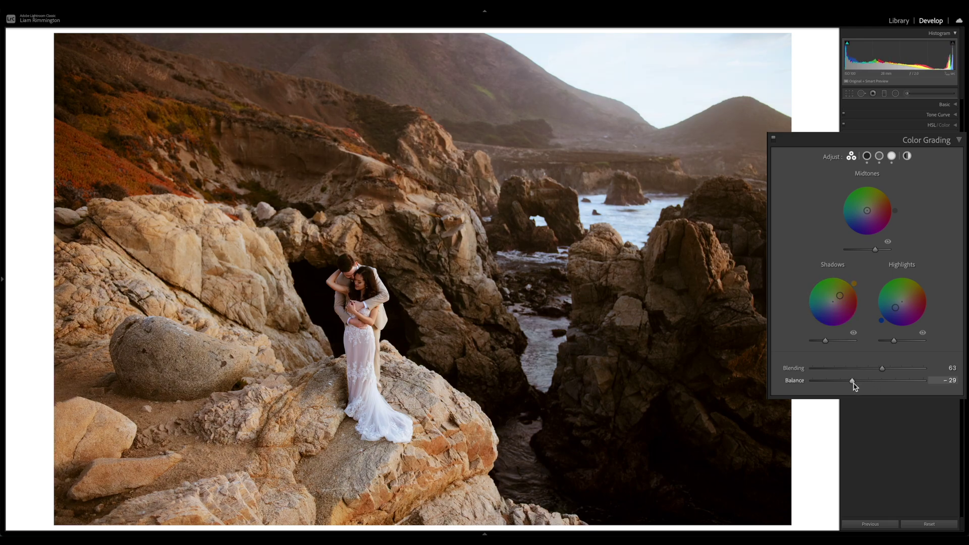
mouse_move(855, 387)
left_mouse_down()
mouse_move(896, 385)
mouse_move(865, 386)
left_mouse_up()
left_click_drag(843, 297, 841, 298)
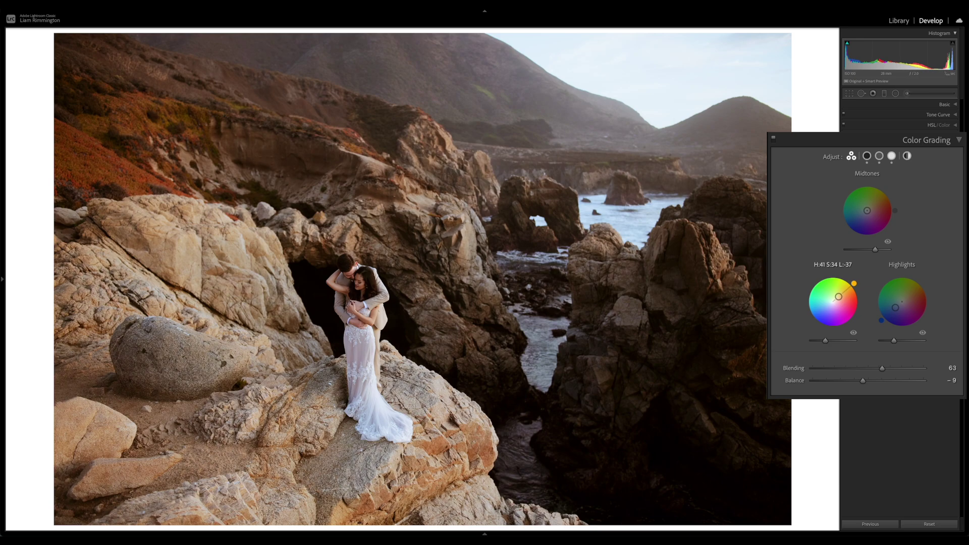
left_click_drag(838, 297, 838, 298)
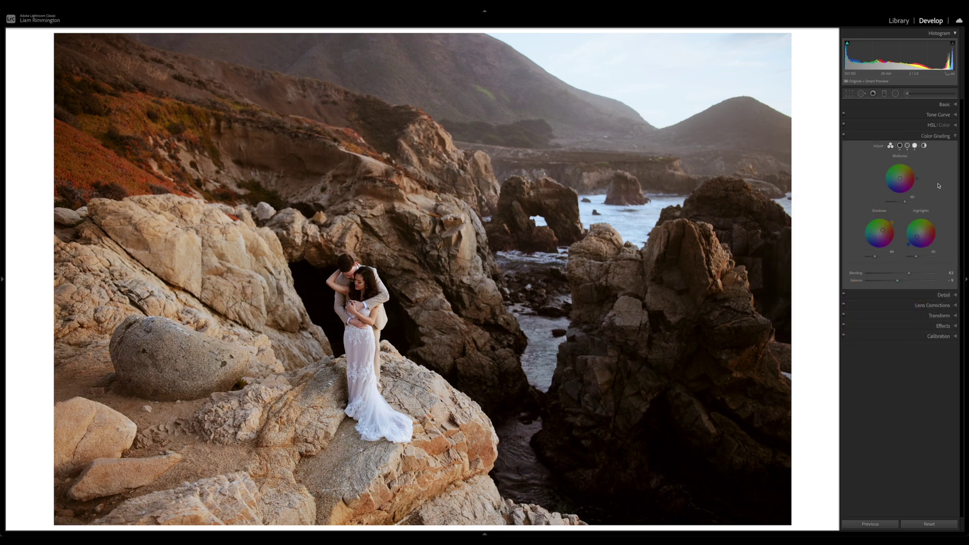
Step: Toggle the color grade off and on to compare, then view the Midtones wheel alone
left_click(843, 137)
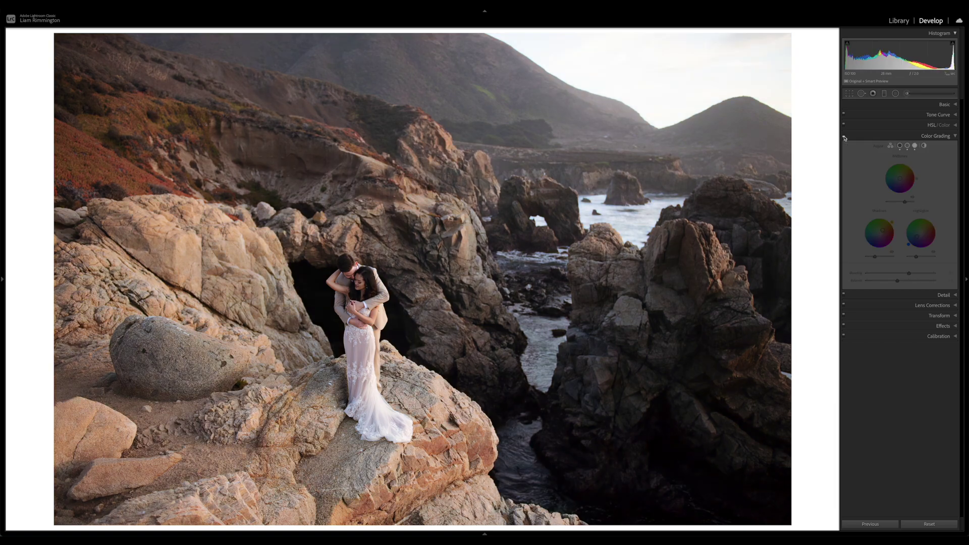
left_click(844, 137)
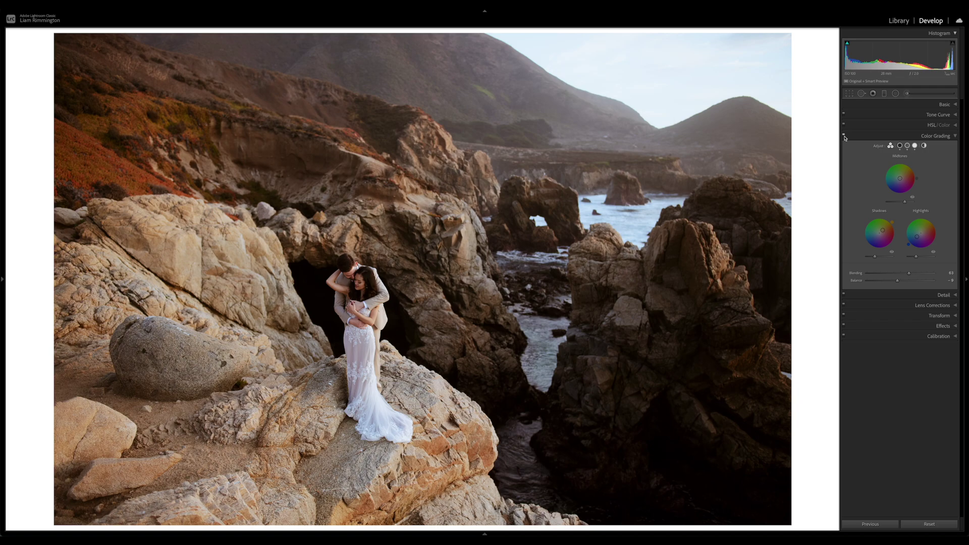
left_click(907, 146)
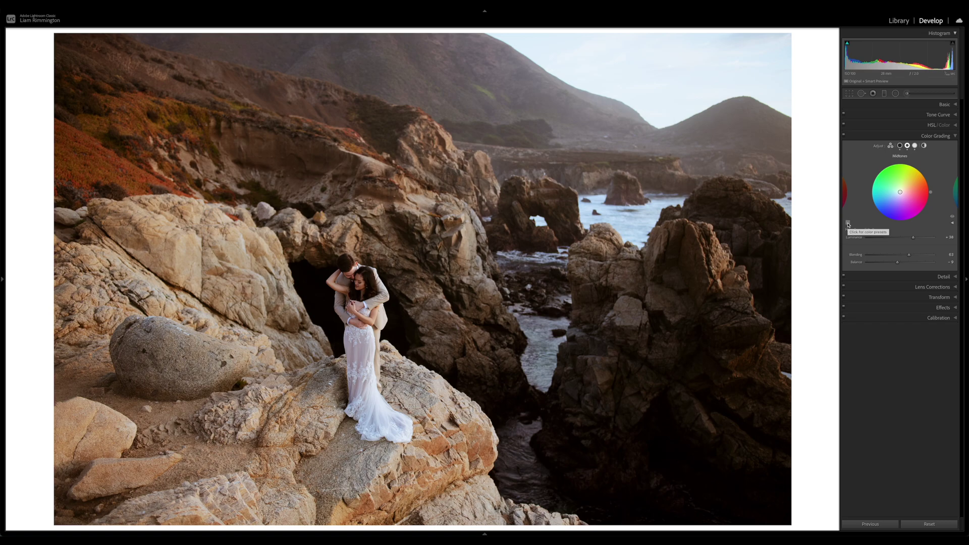
Step: Sample a warm orange from the photo for the midtones, easing it to hue 28, saturation 22
left_click(848, 225)
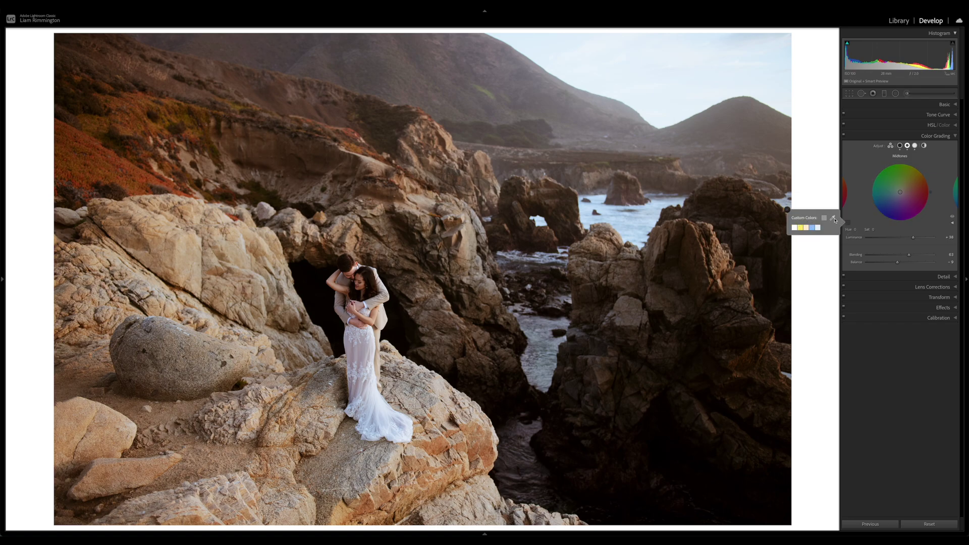
left_click_drag(834, 220, 545, 279)
left_click_drag(495, 299, 188, 260)
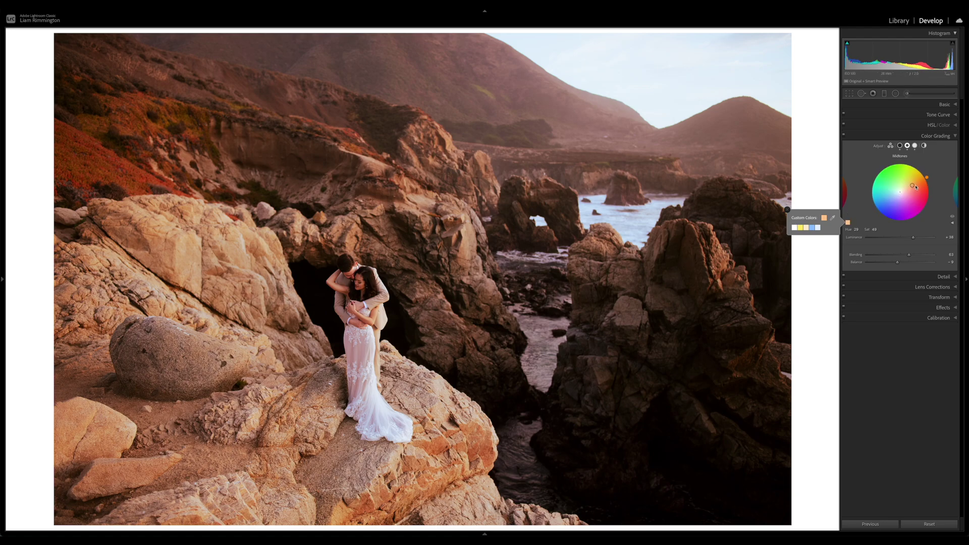
left_click_drag(913, 187, 908, 188)
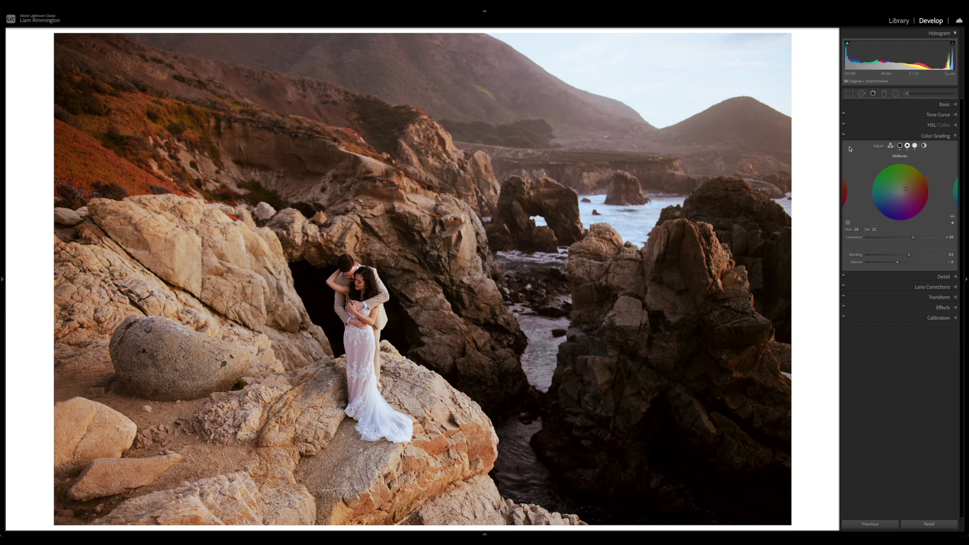
Step: Toggle the color grade off and on repeatedly, zooming the loupe in on the couple to compare
left_click(849, 136)
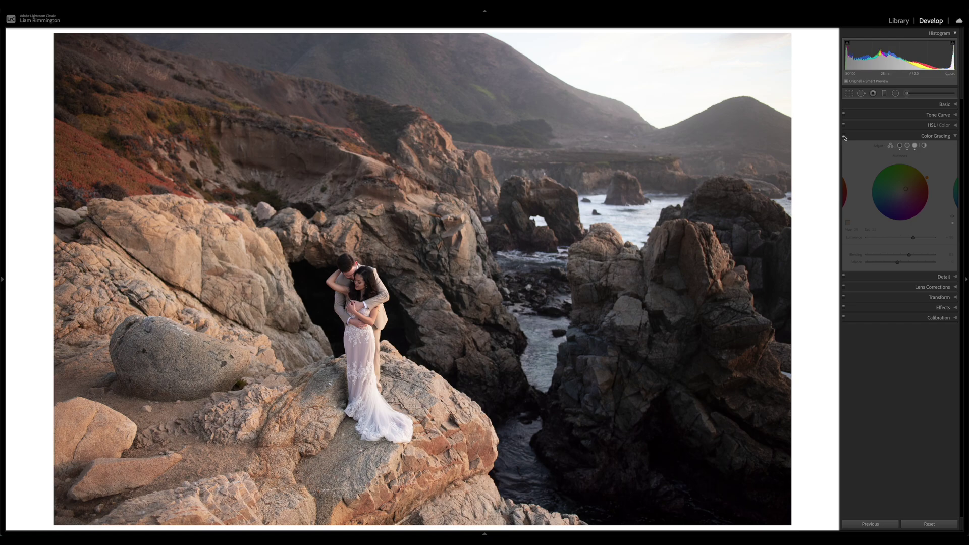
left_click(844, 137)
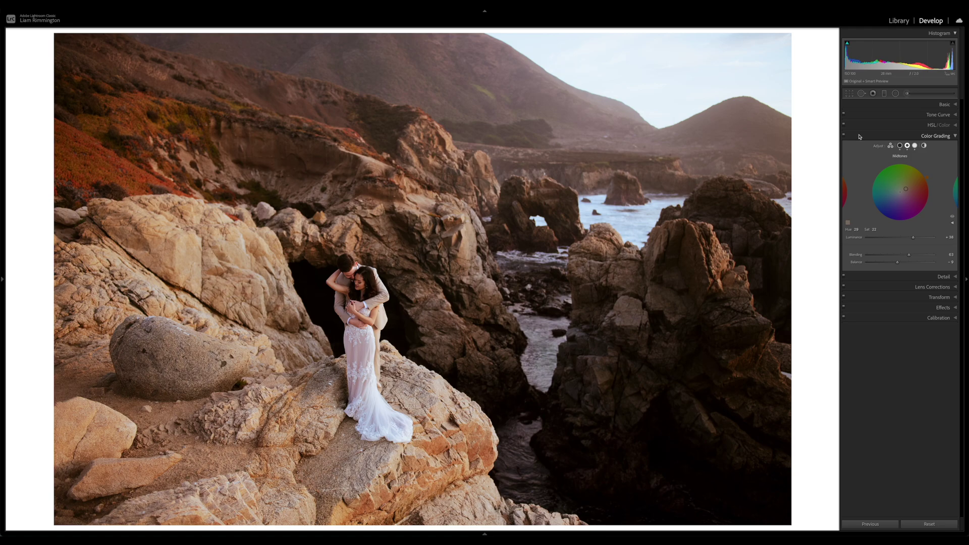
left_click(844, 137)
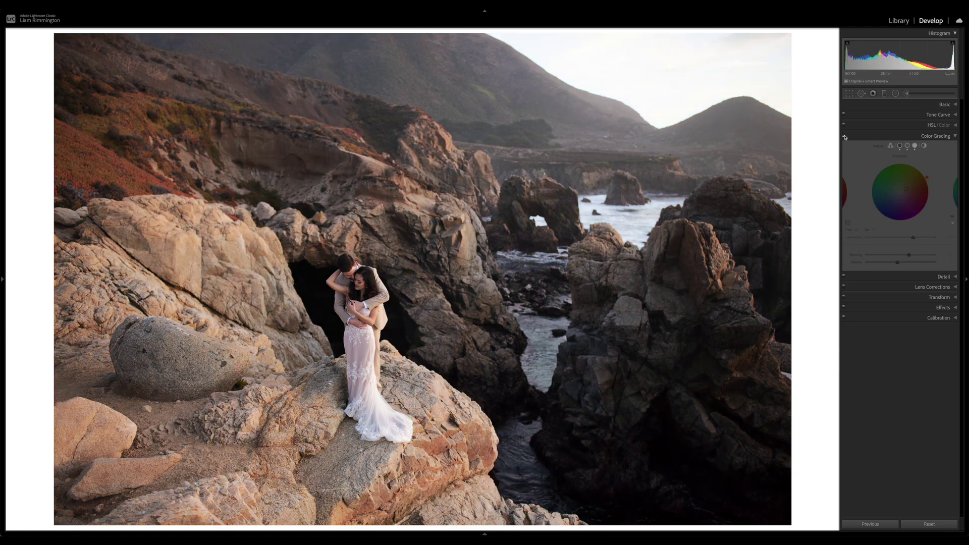
left_click(845, 138)
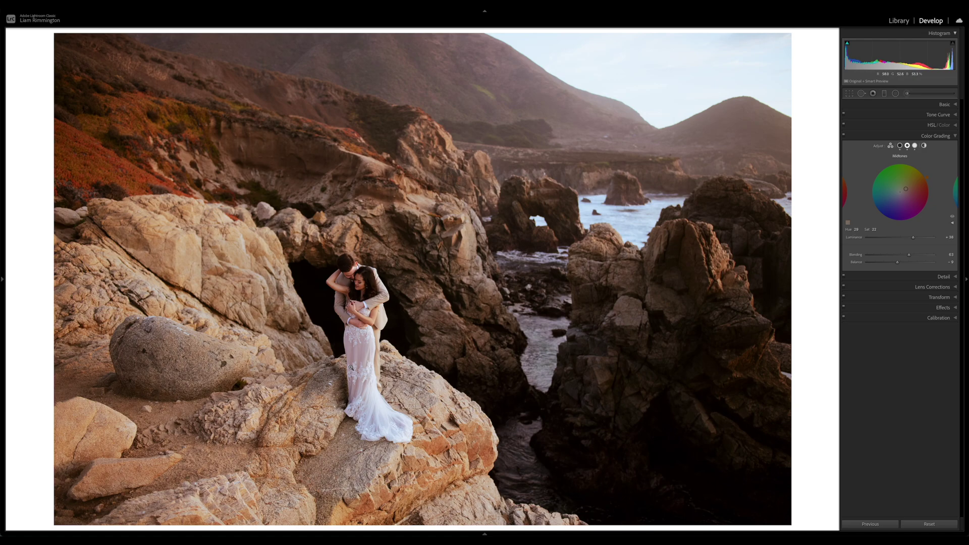
left_click_drag(350, 367, 414, 369)
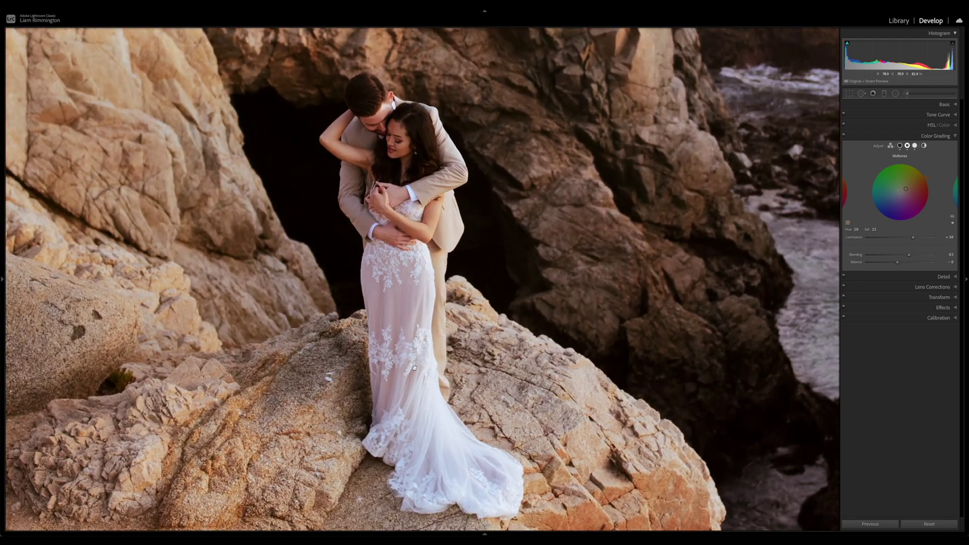
left_click(845, 138)
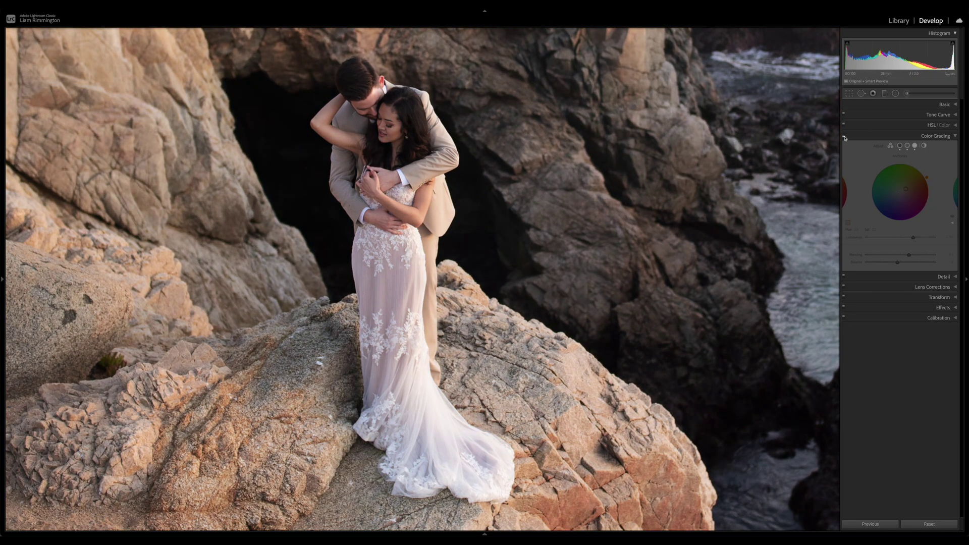
left_click(845, 137)
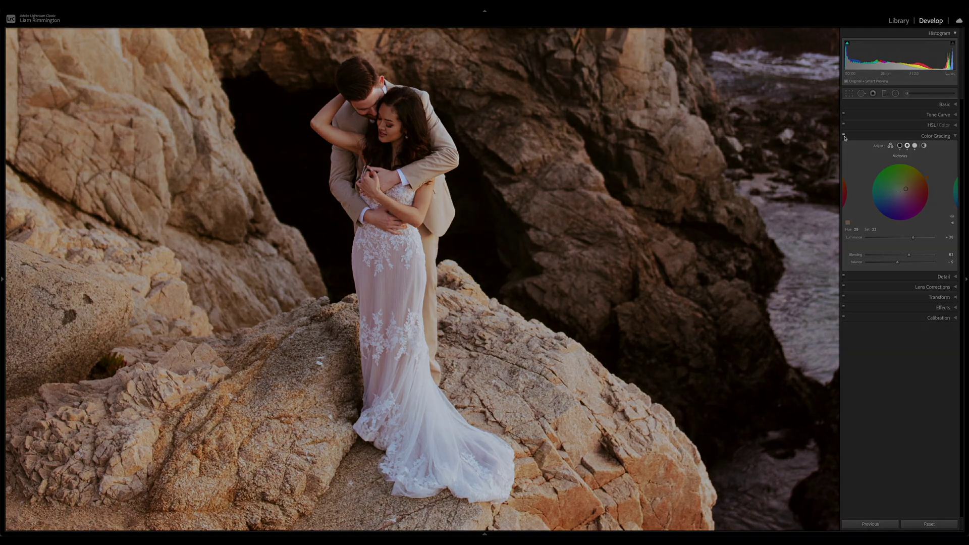